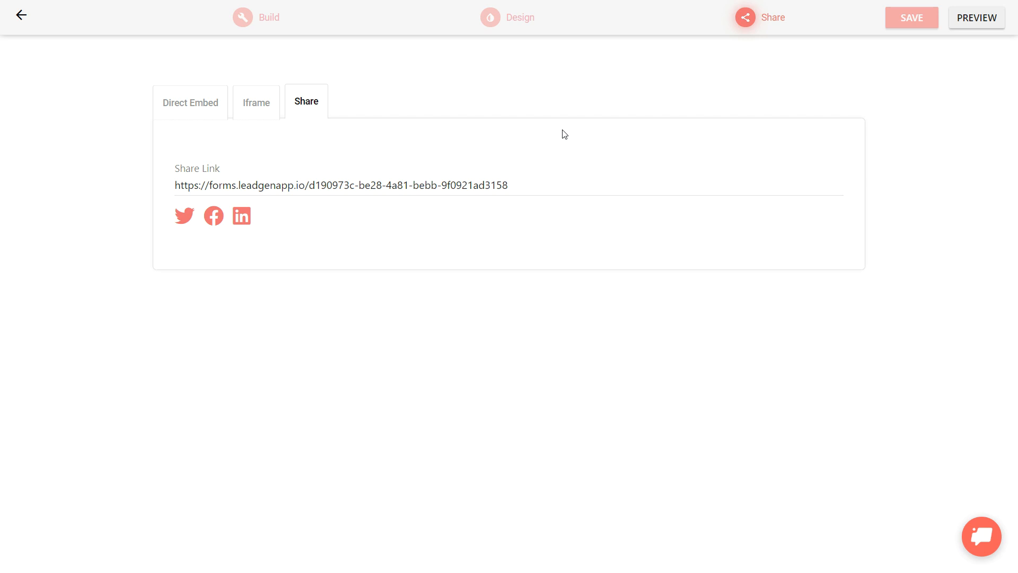
# Step: Copy the form's Iframe embed code, keeping the height at 400 px and the width at 500 px
pyautogui.click(225, 89)
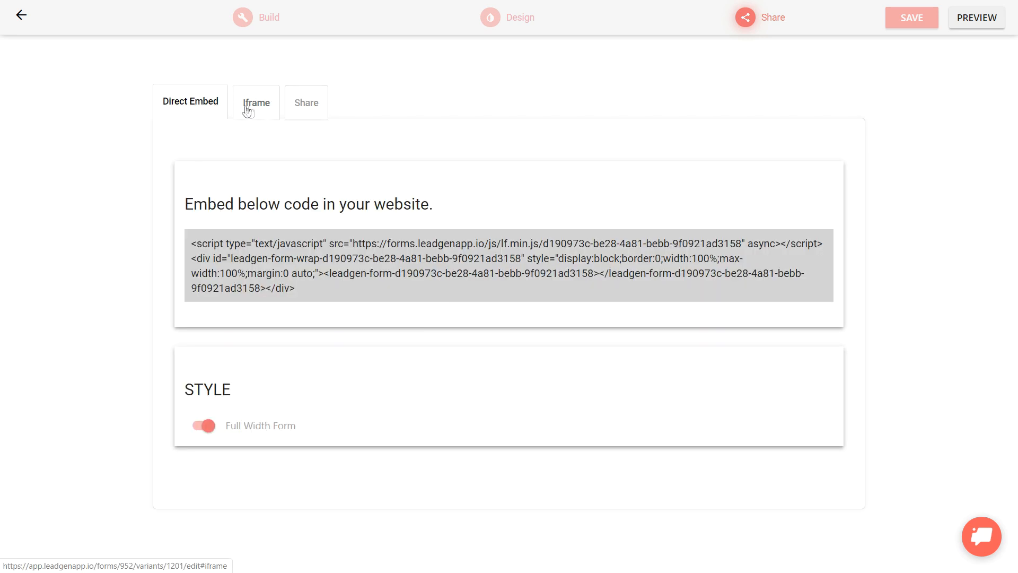
pyautogui.click(244, 108)
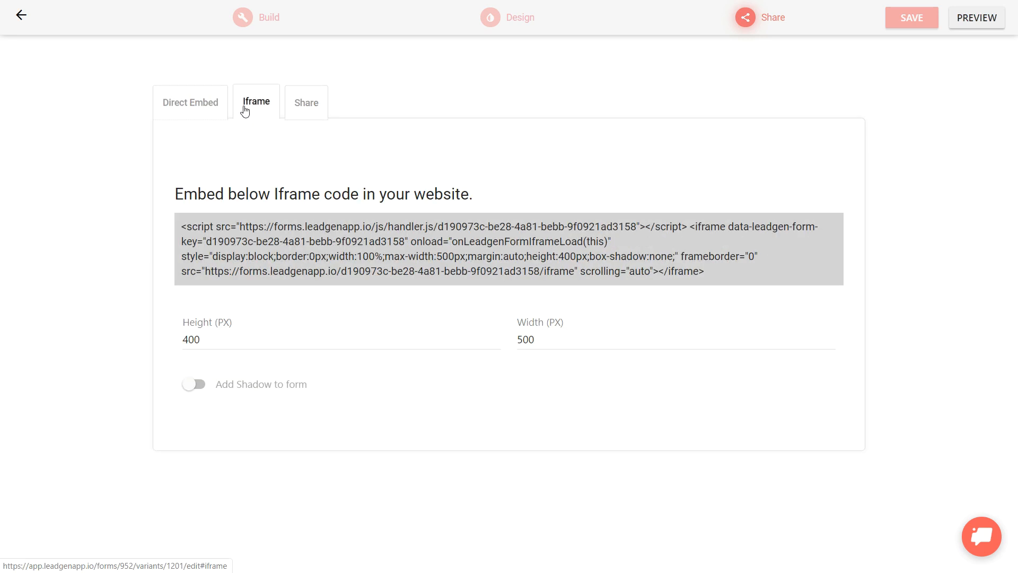
pyautogui.click(286, 266)
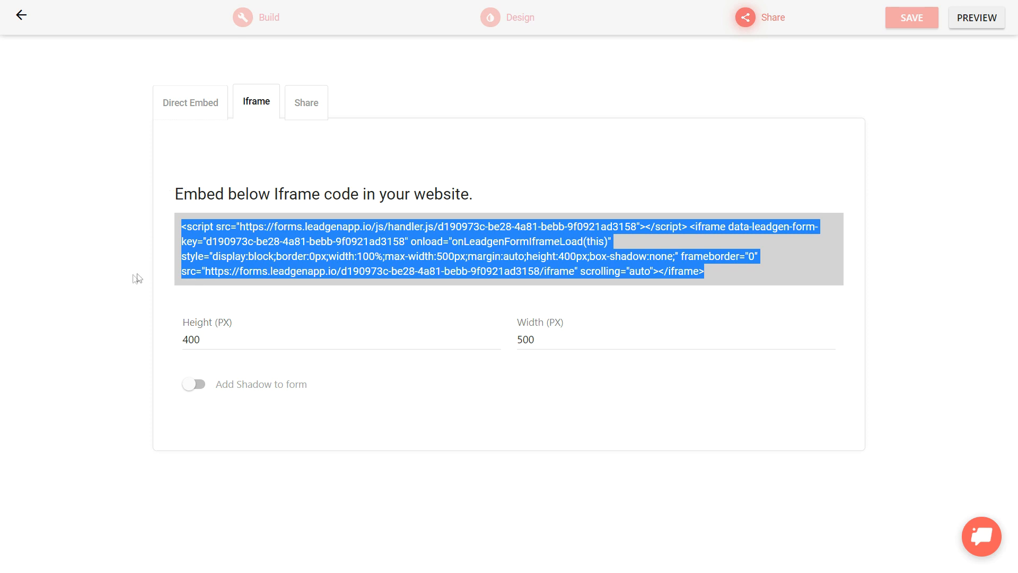
pyautogui.moveTo(540, 339); pyautogui.dragTo(520, 344)
pyautogui.click(560, 405)
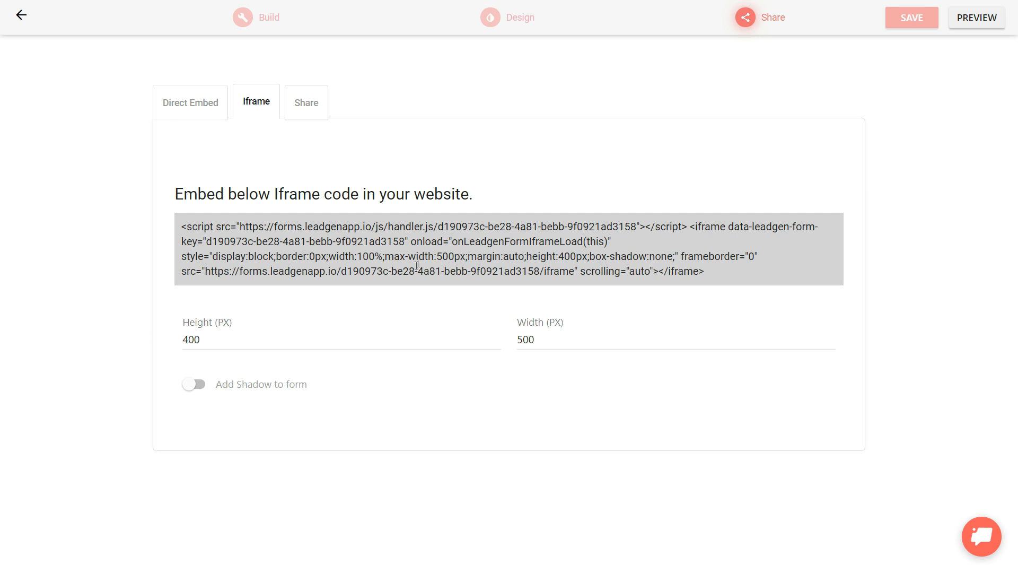
pyautogui.tripleClick(396, 256)
pyautogui.rightClick(398, 259)
pyautogui.click(405, 260)
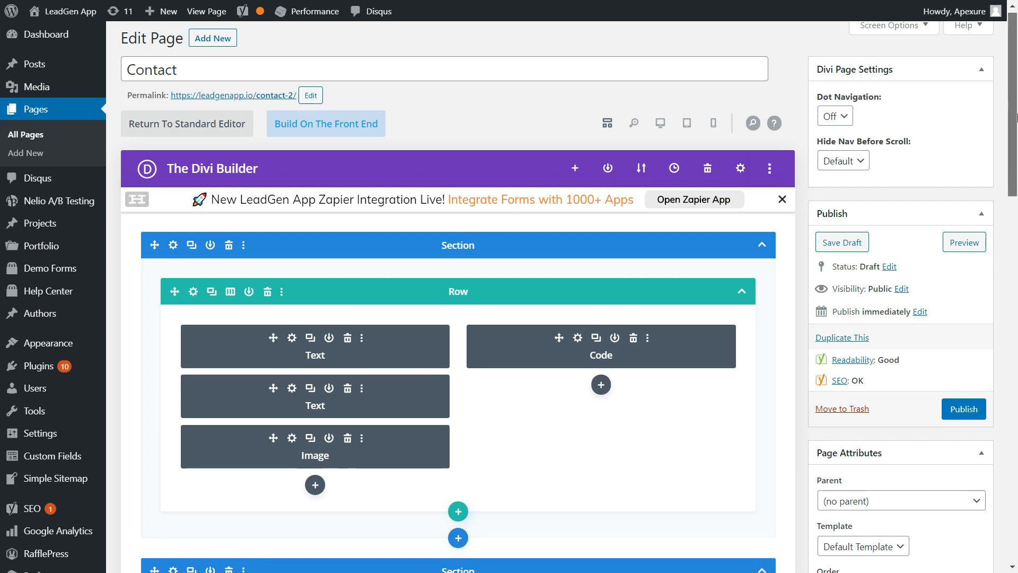
# Step: Switch to the Contact page in the Divi Builder and look through the modules available for insertion below the Code module
pyautogui.moveTo(1017, 118); pyautogui.dragTo(1017, 128)
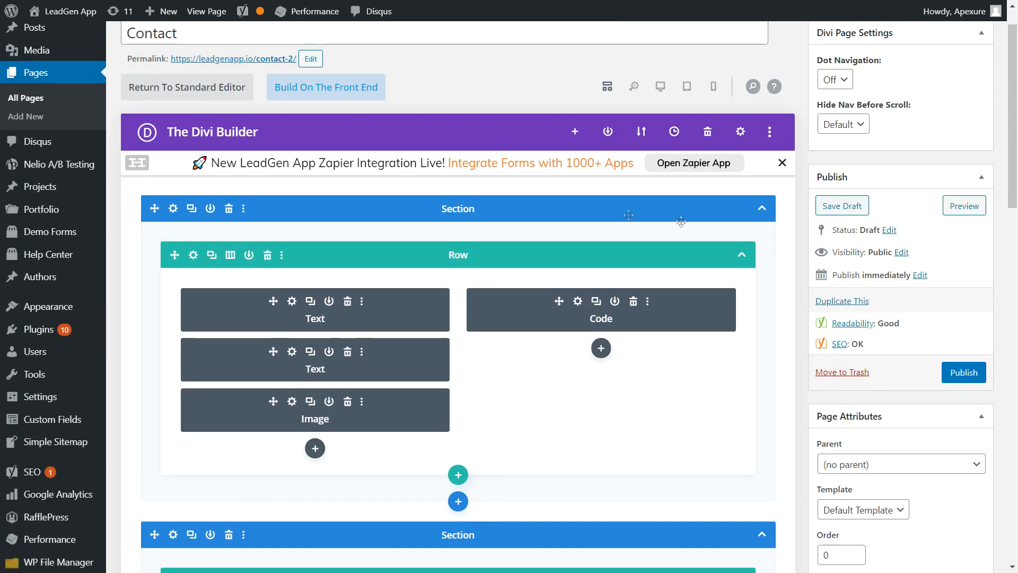
pyautogui.moveTo(1017, 169); pyautogui.dragTo(1017, 175)
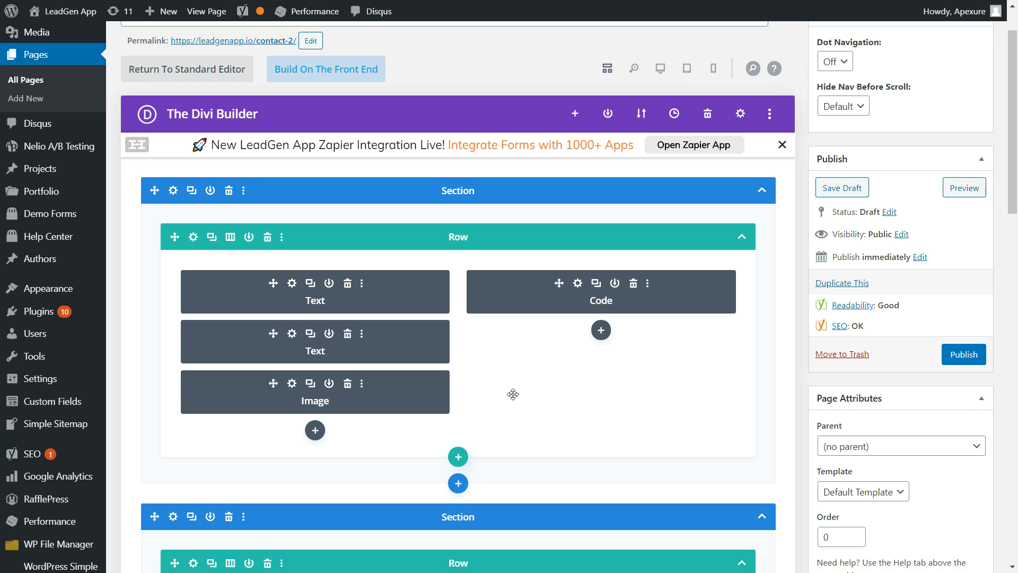
pyautogui.click(601, 329)
pyautogui.scroll(-1, 600, 327)
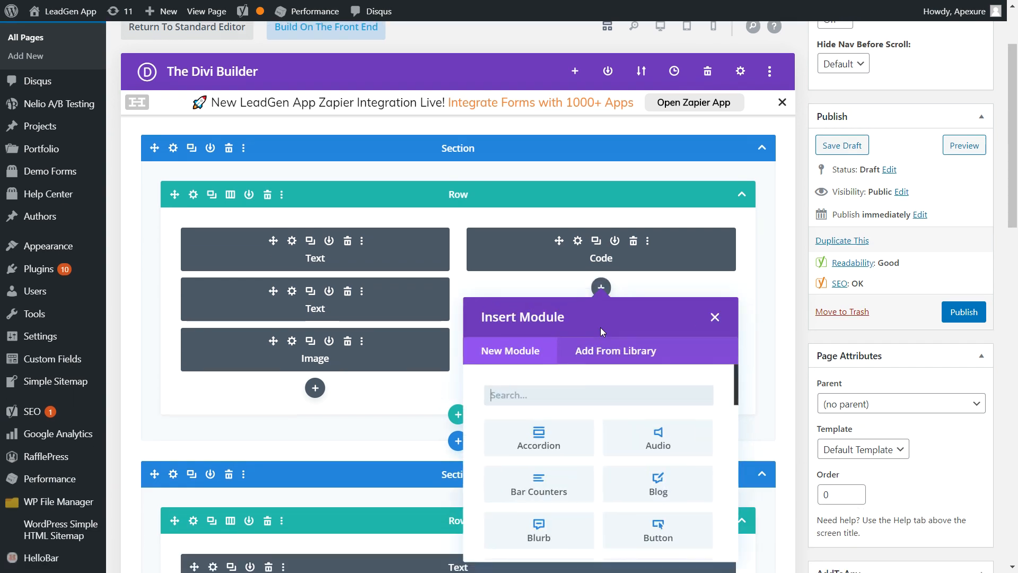
pyautogui.moveTo(725, 376); pyautogui.dragTo(717, 413)
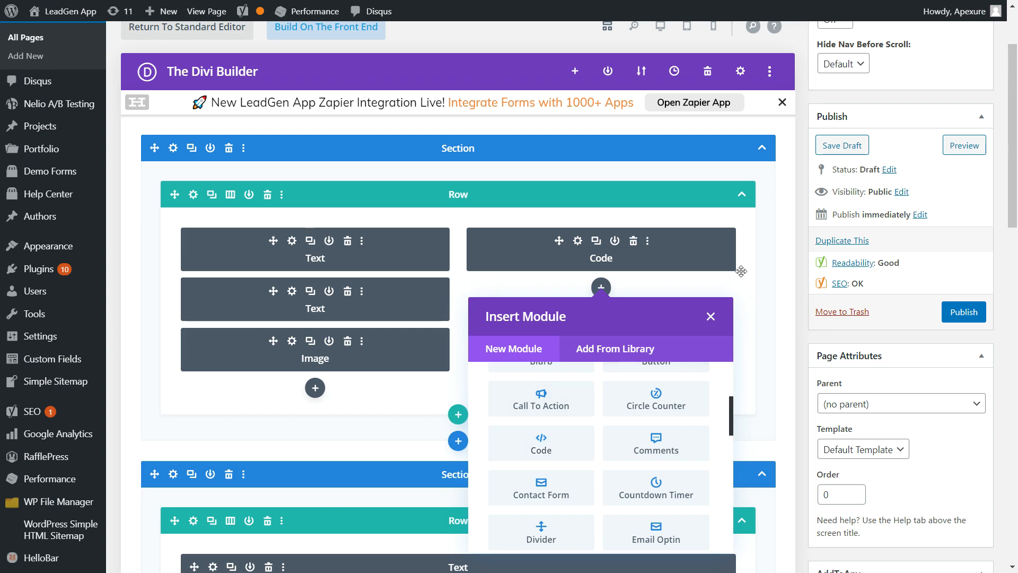
pyautogui.click(758, 267)
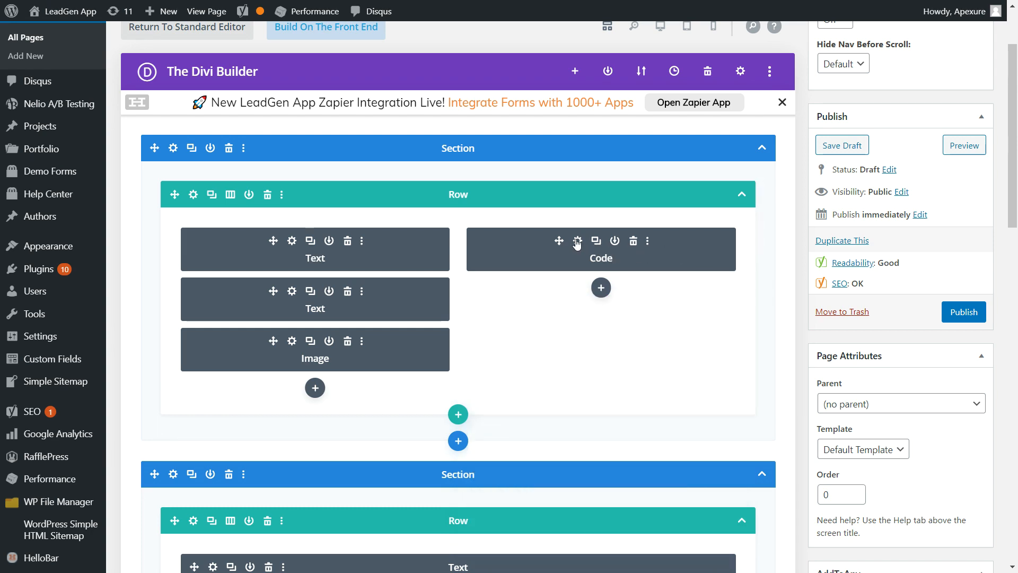
# Step: Replace the embed code in the first row's Code module with the copied Iframe code, and publish the Contact page
pyautogui.click(578, 241)
pyautogui.click(449, 225)
pyautogui.hotkey('ctrl', 'a')
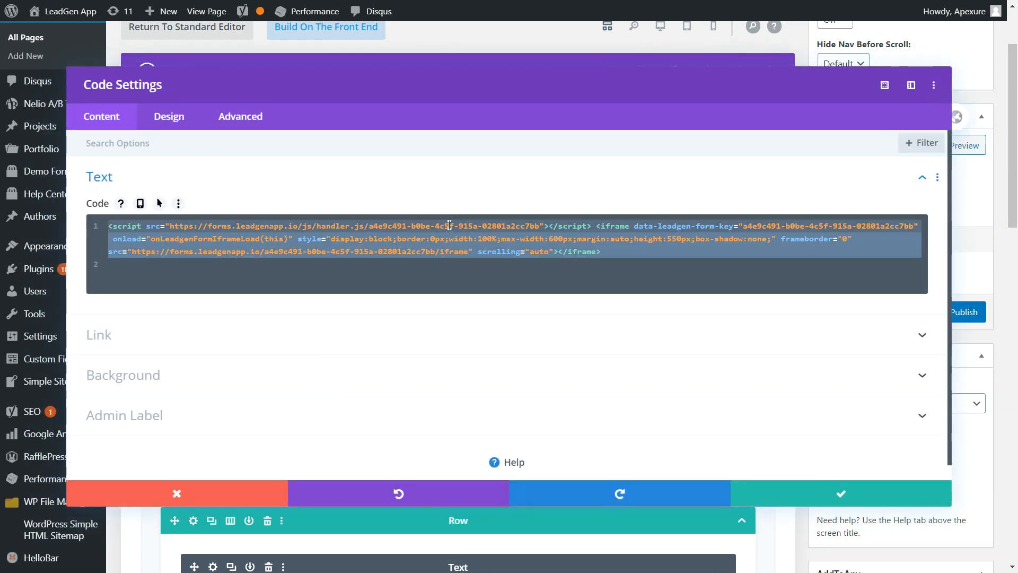
pyautogui.click(449, 224)
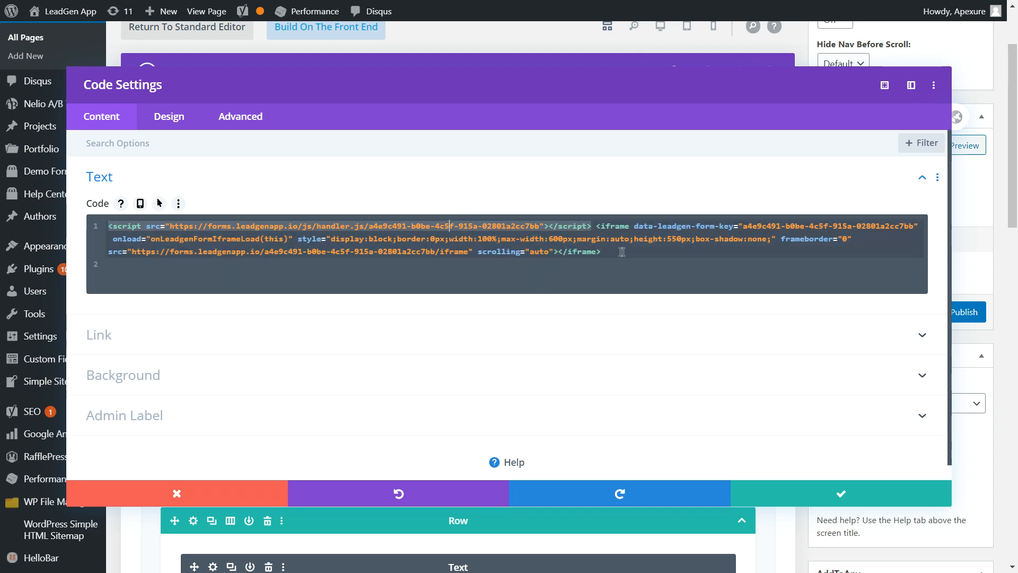
pyautogui.moveTo(619, 251); pyautogui.dragTo(122, 226)
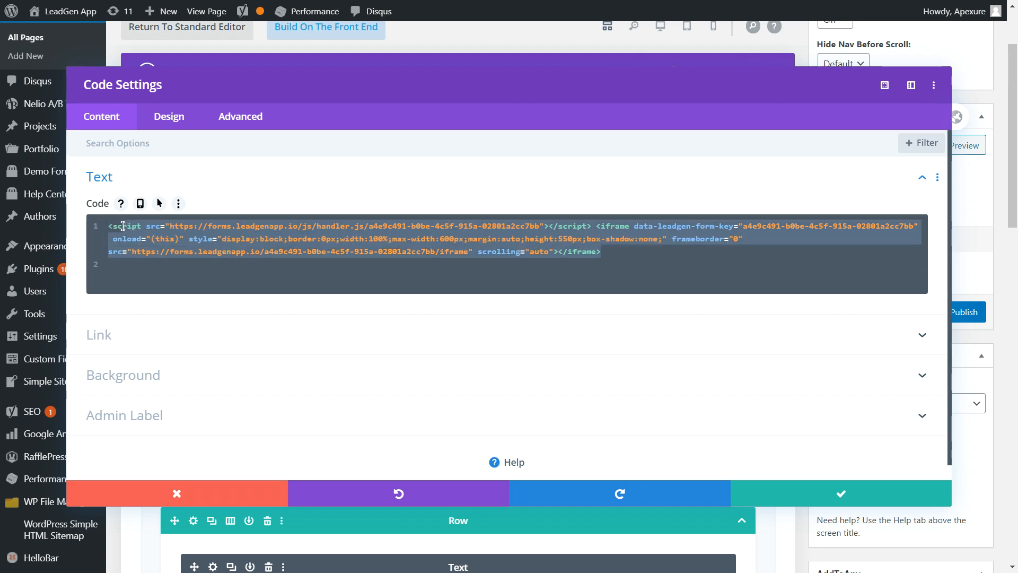
pyautogui.press('BackSpace')
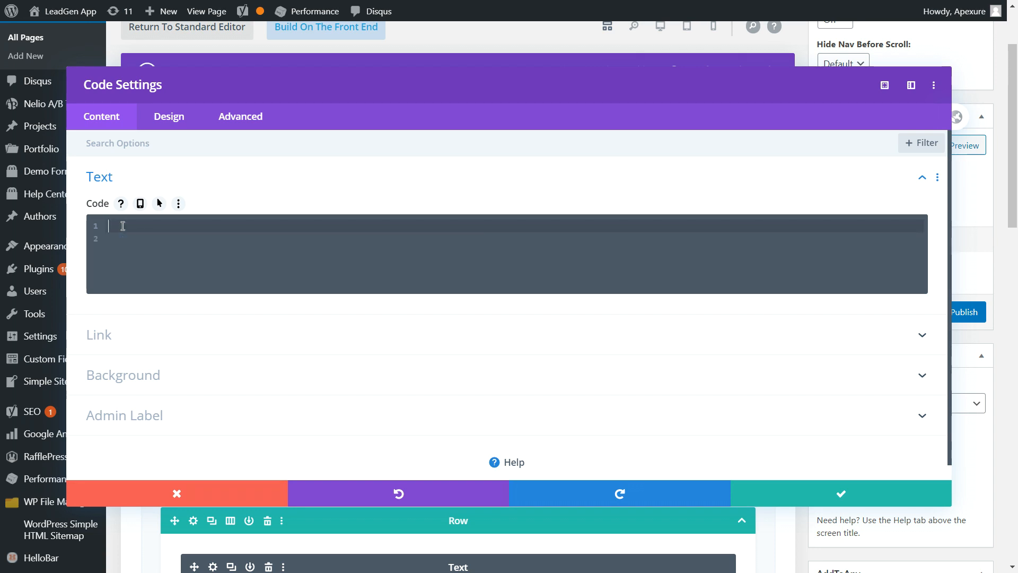
pyautogui.rightClick(123, 226)
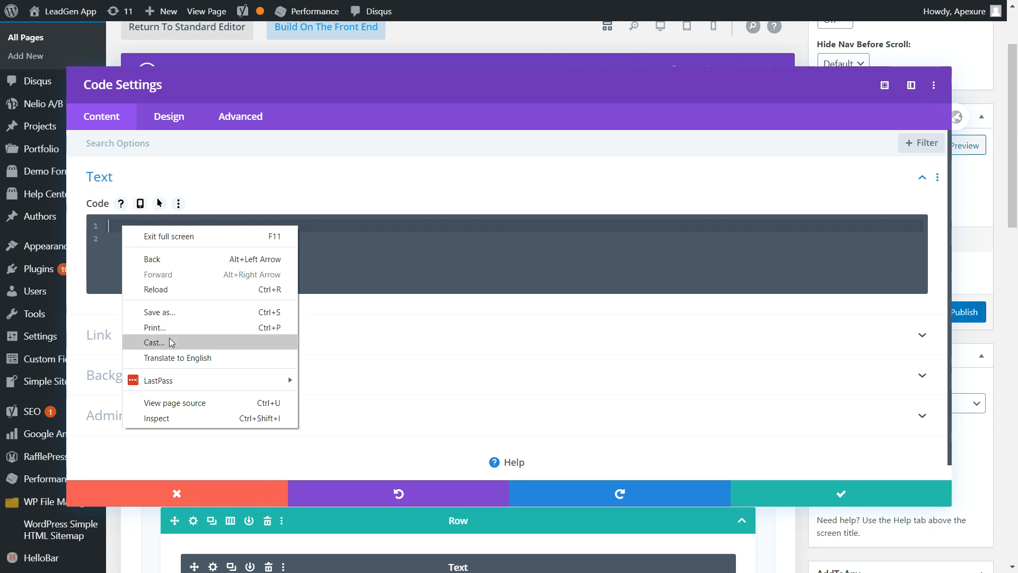
pyautogui.click(115, 222)
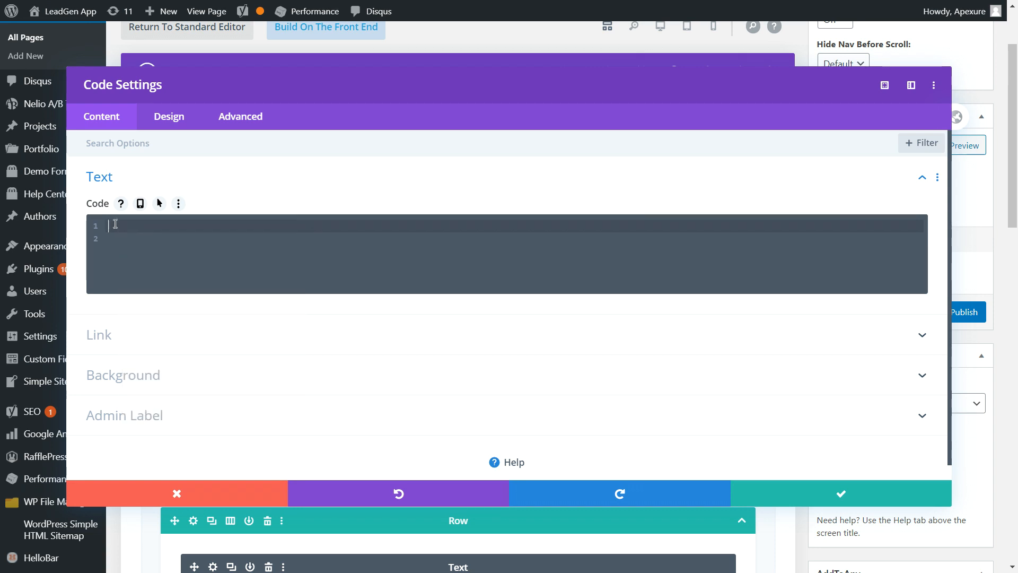
pyautogui.hotkey('ctrl', 'v')
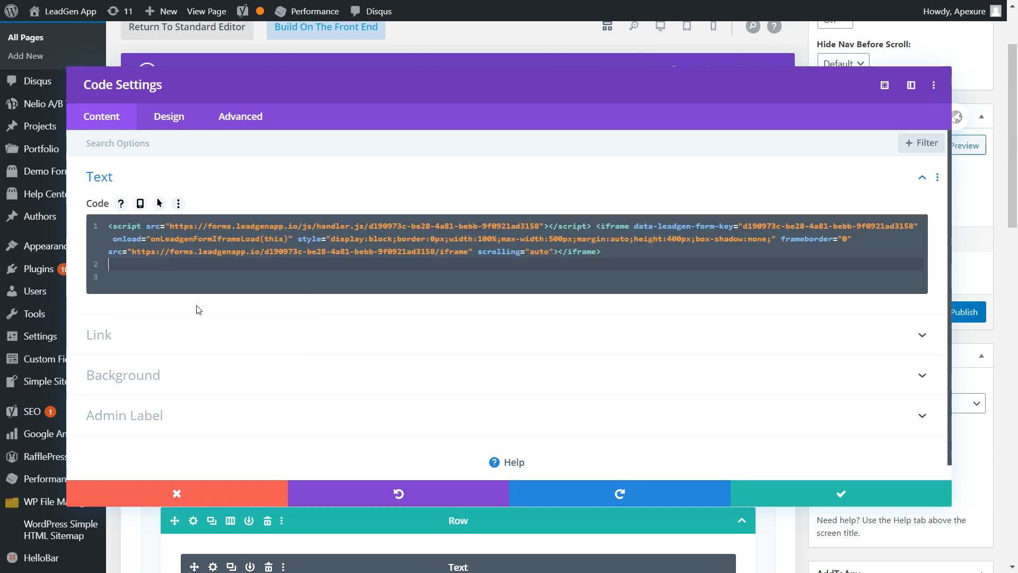
pyautogui.click(787, 493)
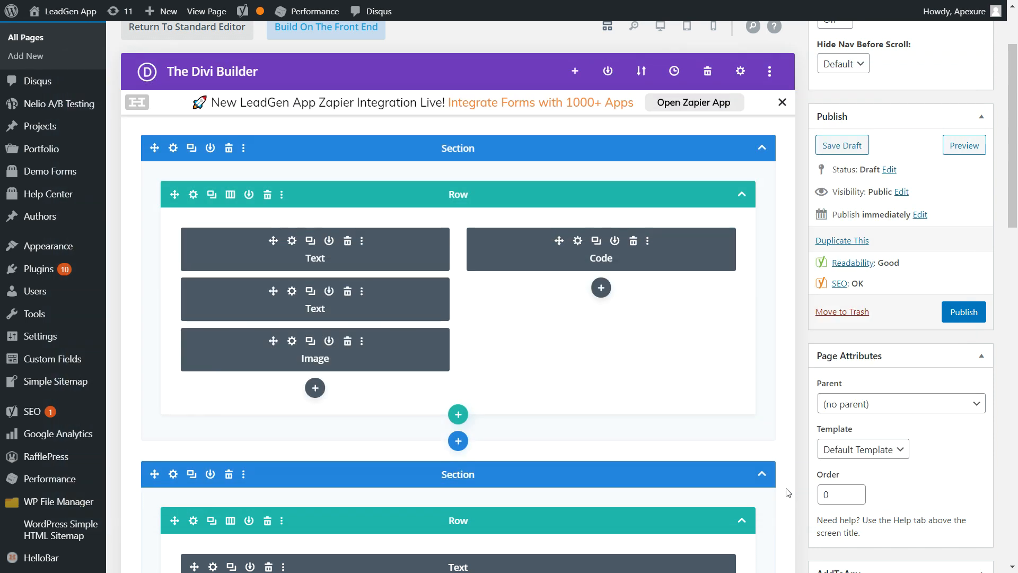
pyautogui.click(963, 312)
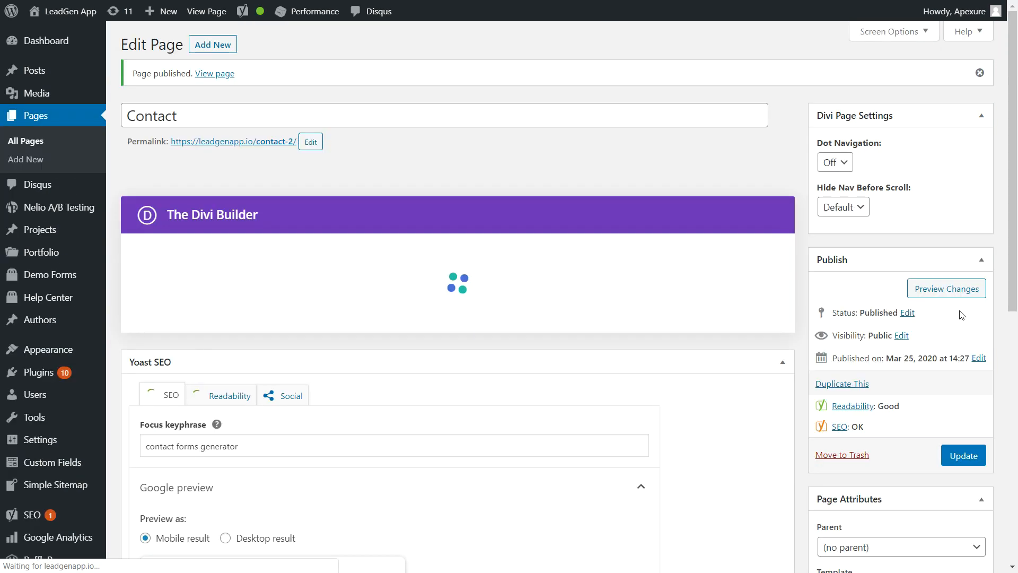
# Step: Preview the Contact page and test the embedded form by choosing Web Design and advancing to the contact details
pyautogui.click(935, 293)
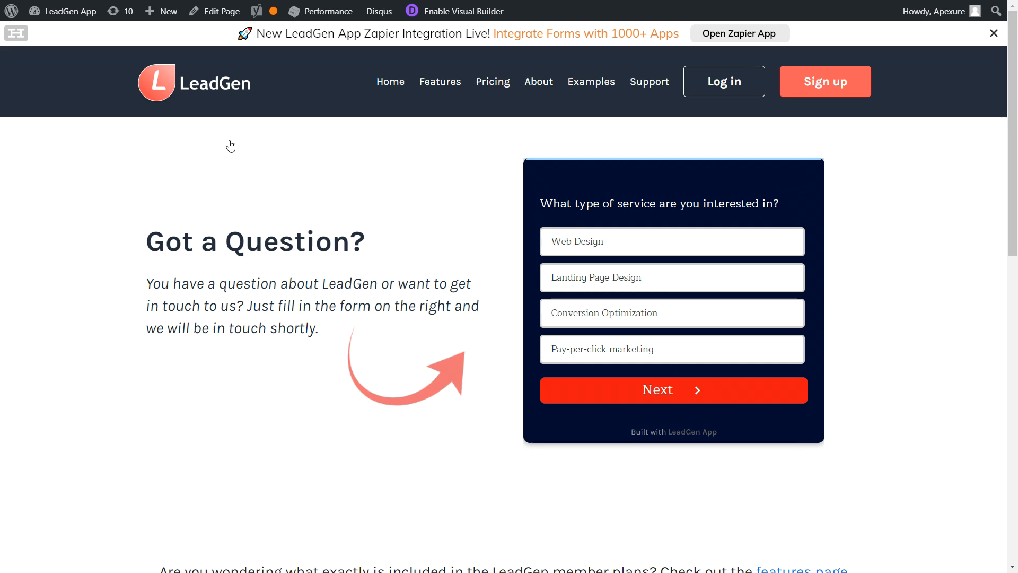
pyautogui.click(701, 249)
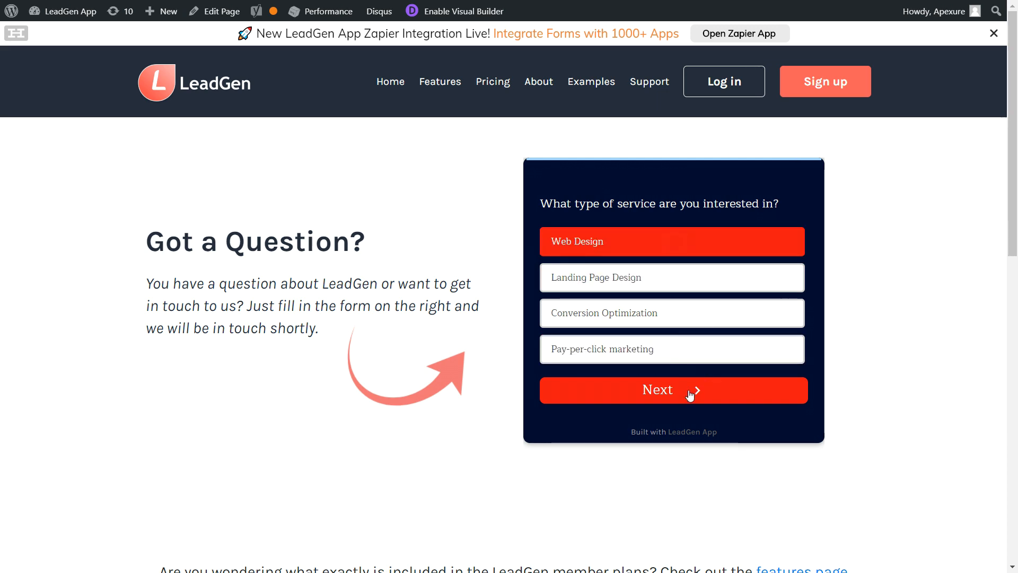
pyautogui.click(690, 394)
pyautogui.write('asasf')
pyautogui.click(724, 382)
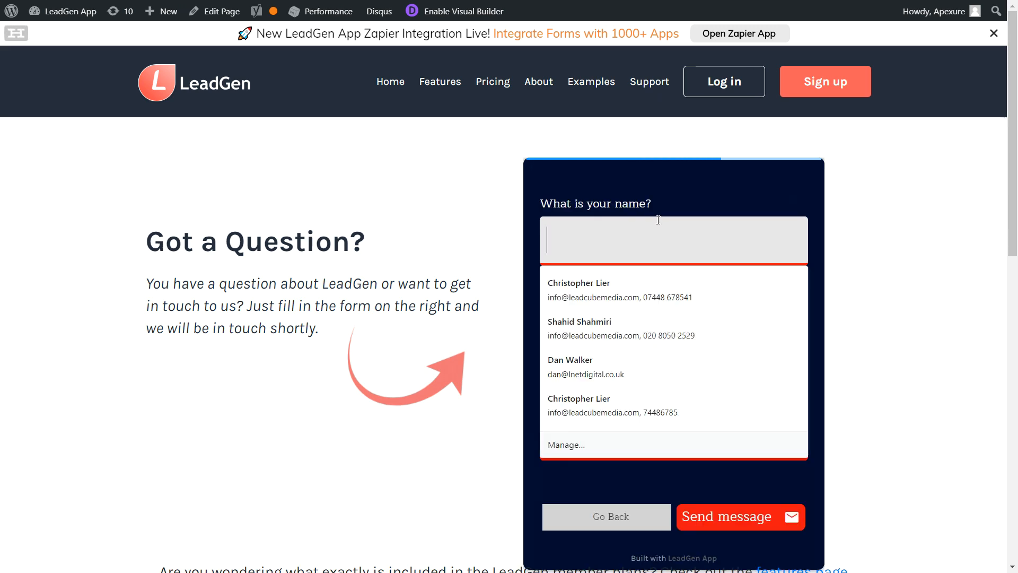
pyautogui.scroll(-1, 941, 213)
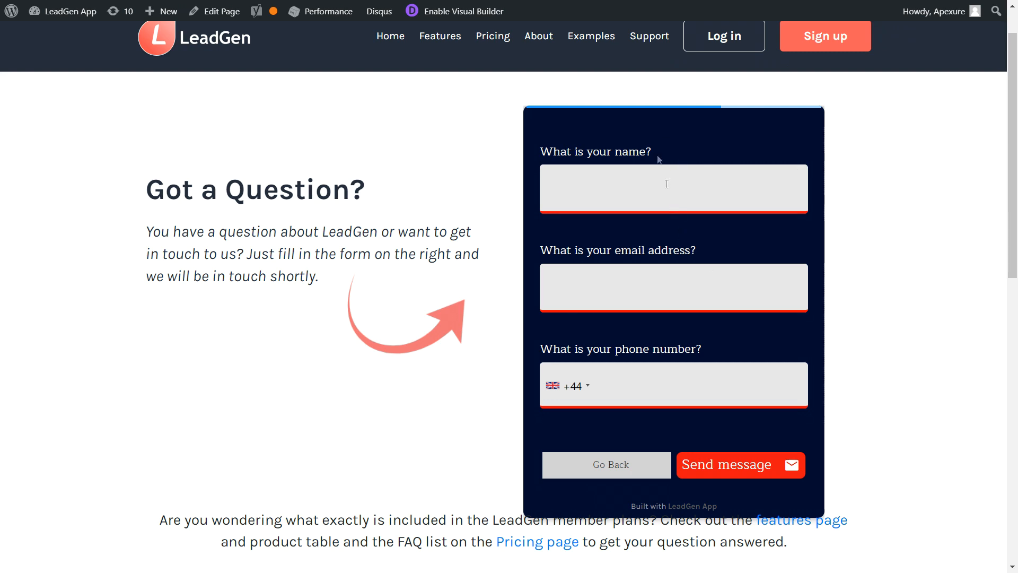
pyautogui.rightClick(846, 210)
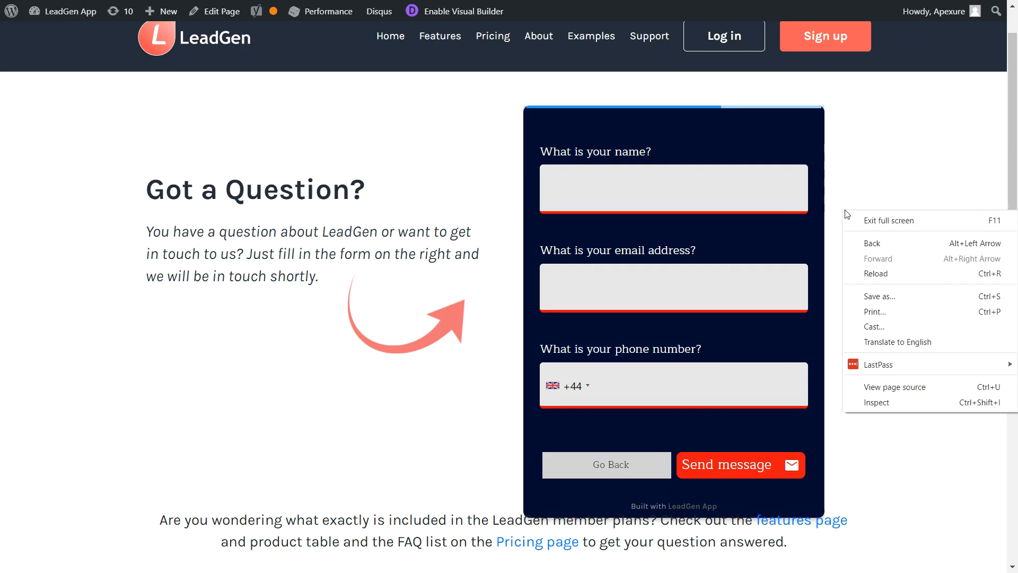
# Step: Switch to the LeadGen form editor and set the input box typography to height 50 and font size 16
pyautogui.click(264, 23)
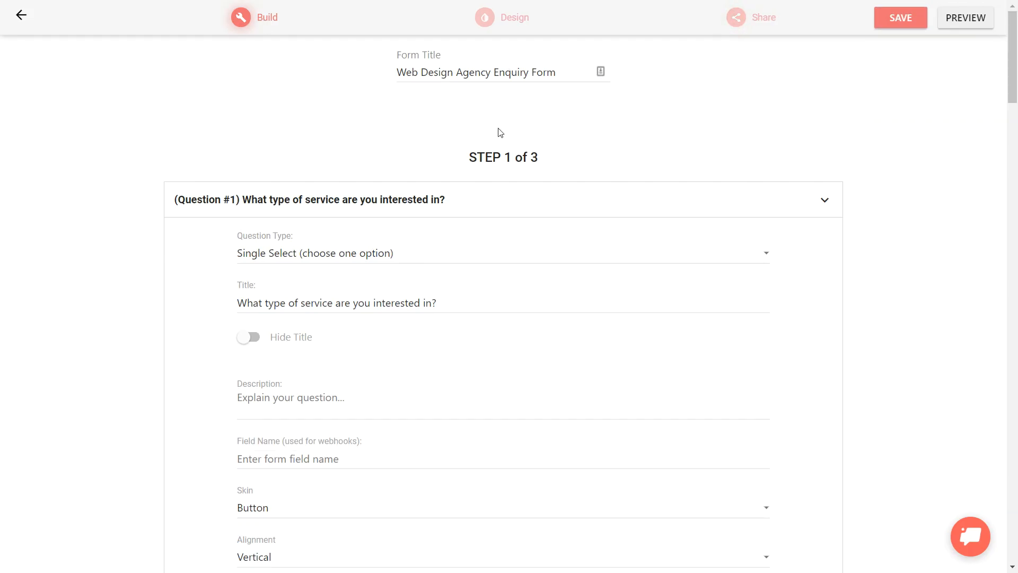
pyautogui.click(514, 24)
pyautogui.click(141, 50)
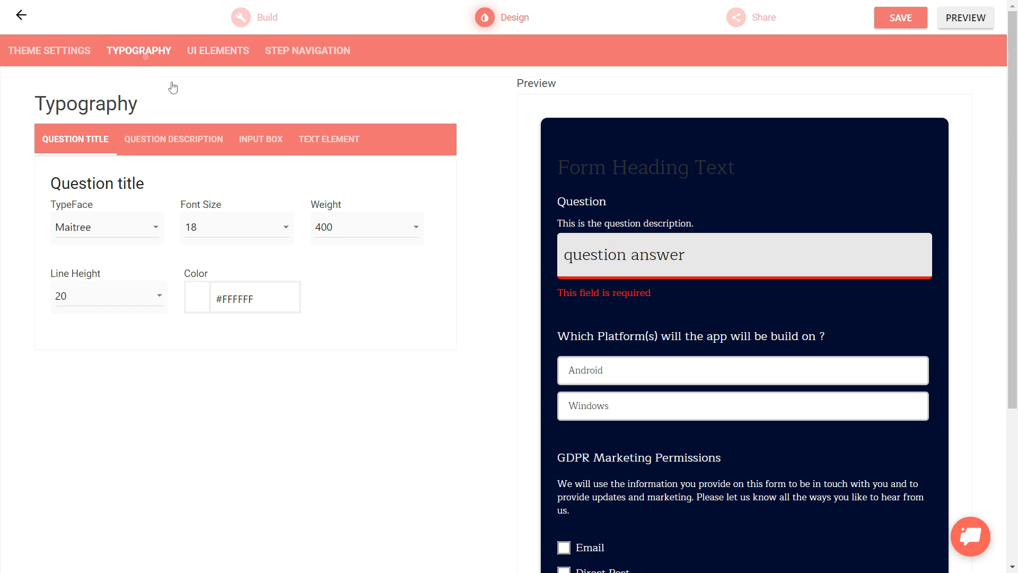
pyautogui.click(268, 142)
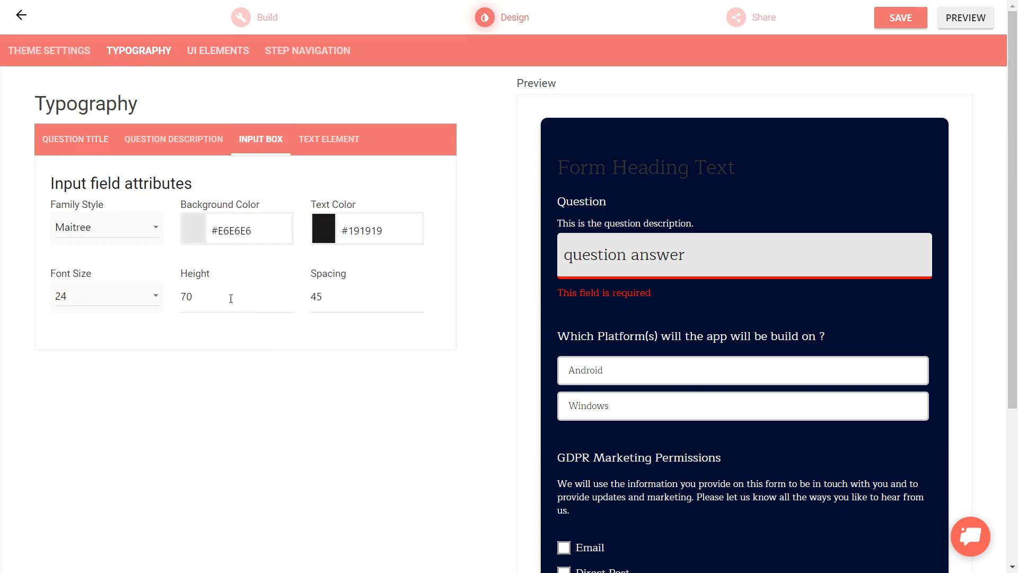
pyautogui.doubleClick(183, 297)
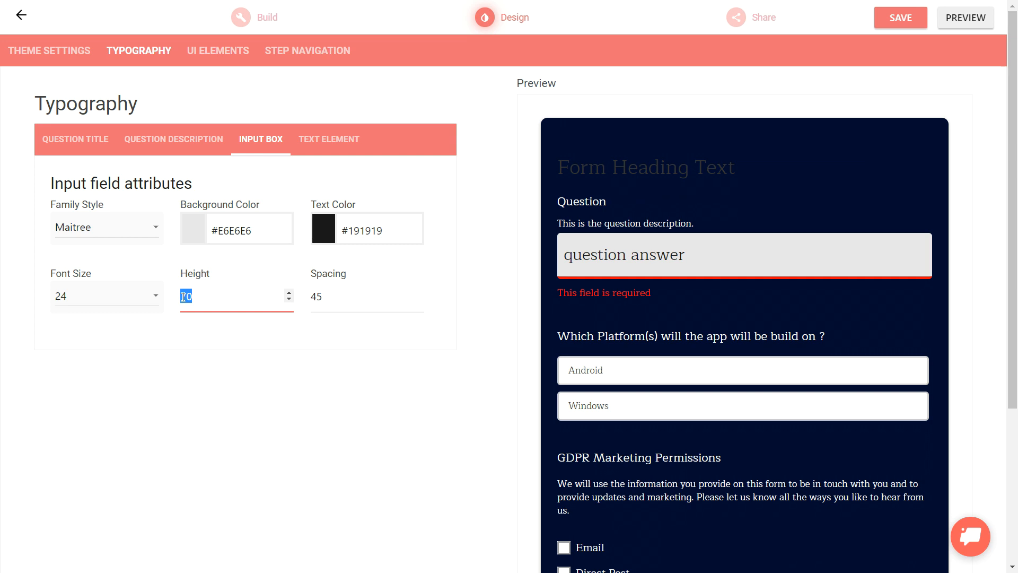
pyautogui.write('40')
pyautogui.press('BackSpace')
pyautogui.press('BackSpace')
pyautogui.write('50')
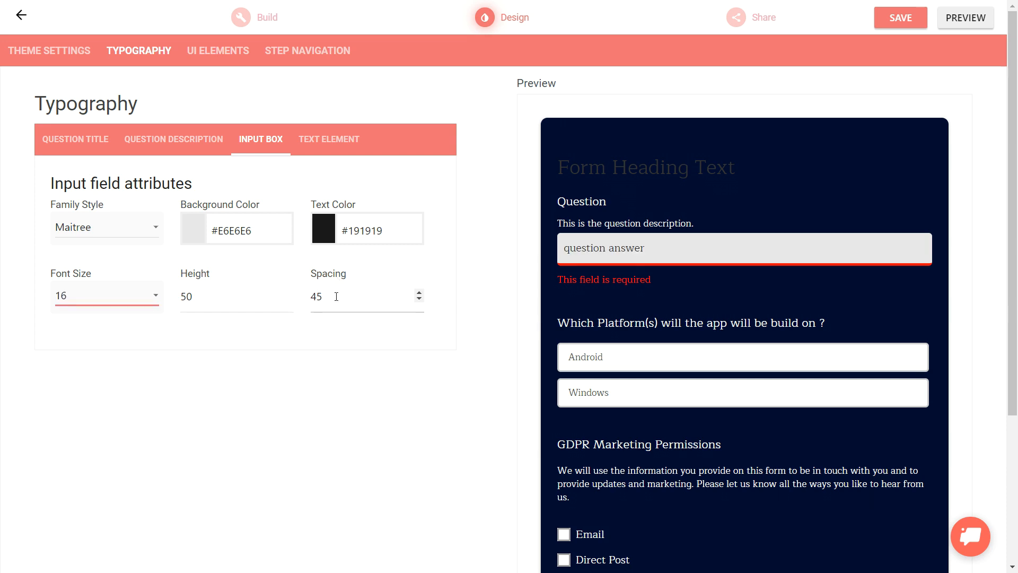
# Step: Set the input box spacing to 20 and save the form
pyautogui.doubleClick(316, 296)
pyautogui.write('20')
pyautogui.click(875, 91)
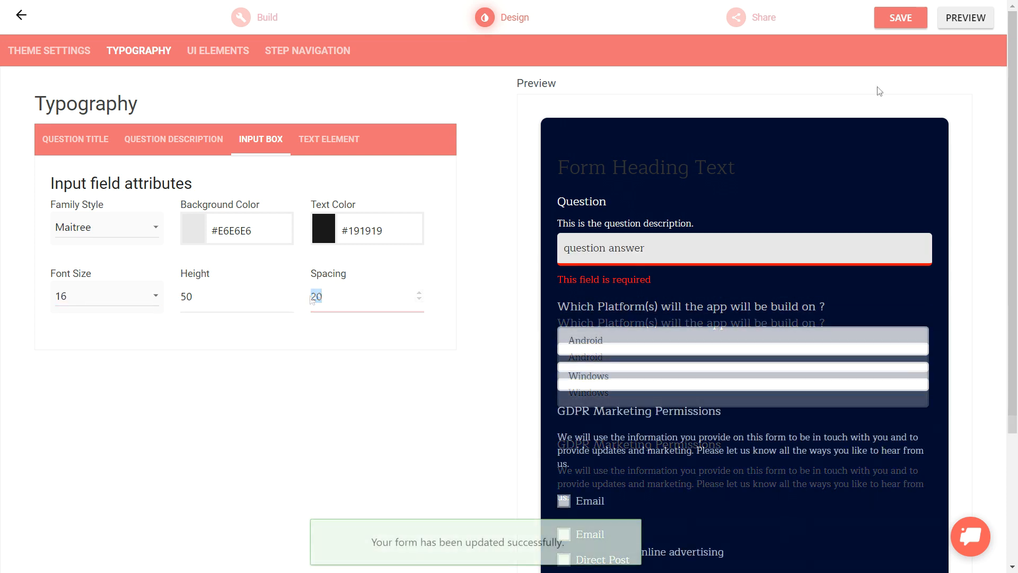
pyautogui.click(898, 18)
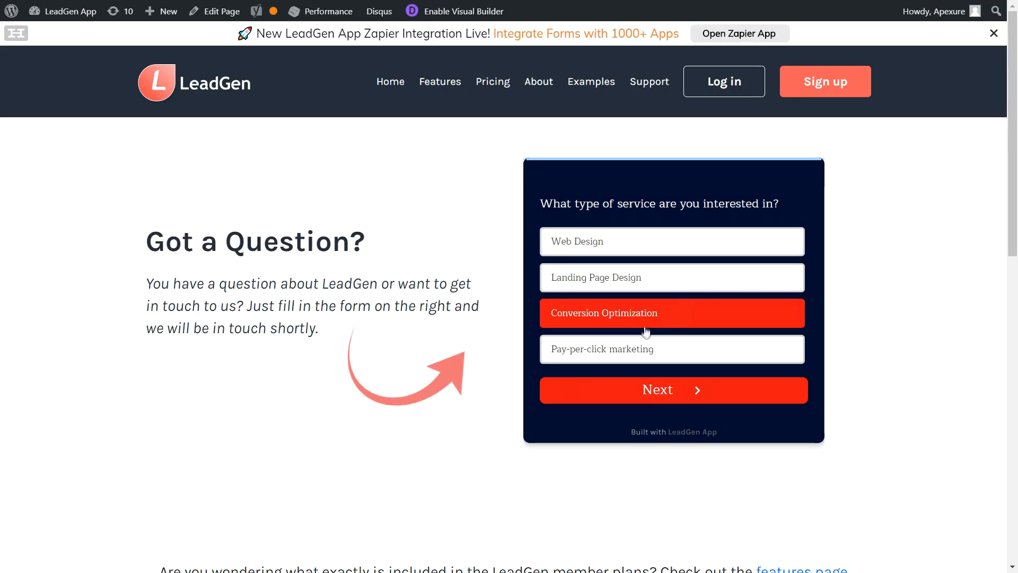
# Step: Test the restyled form on the live Contact page, choosing Conversion Optimization and checking the contact details step
pyautogui.click(648, 399)
pyautogui.click(631, 257)
pyautogui.write('sh')
pyautogui.click(722, 337)
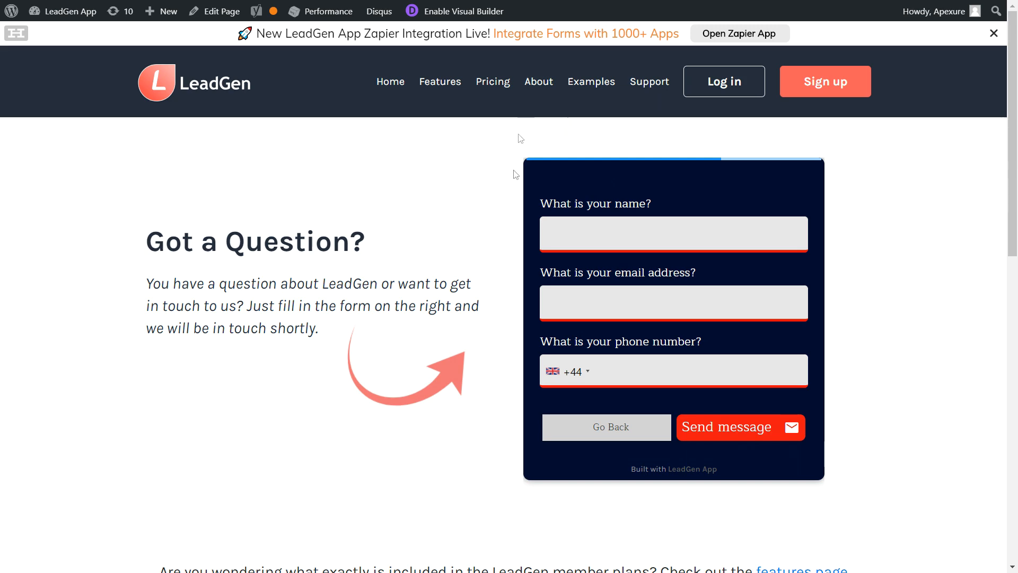
pyautogui.scroll(-2, 633, 410)
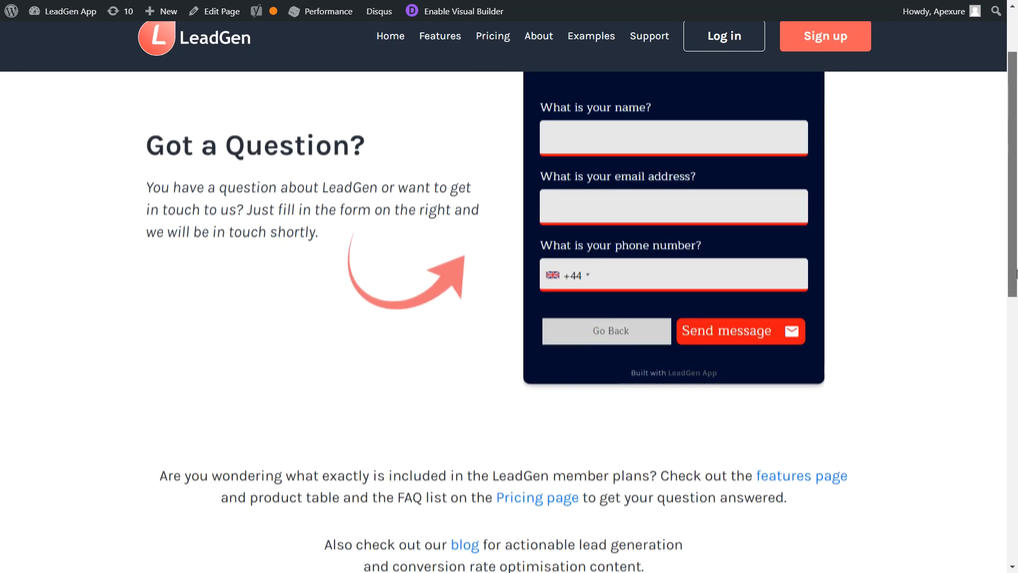
pyautogui.scroll(2, 633, 410)
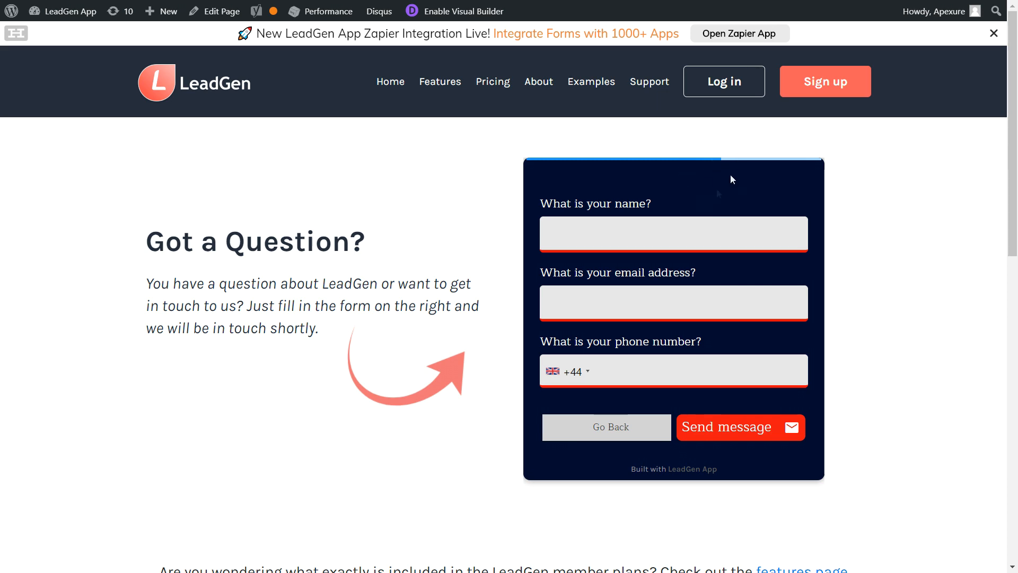
pyautogui.click(596, 432)
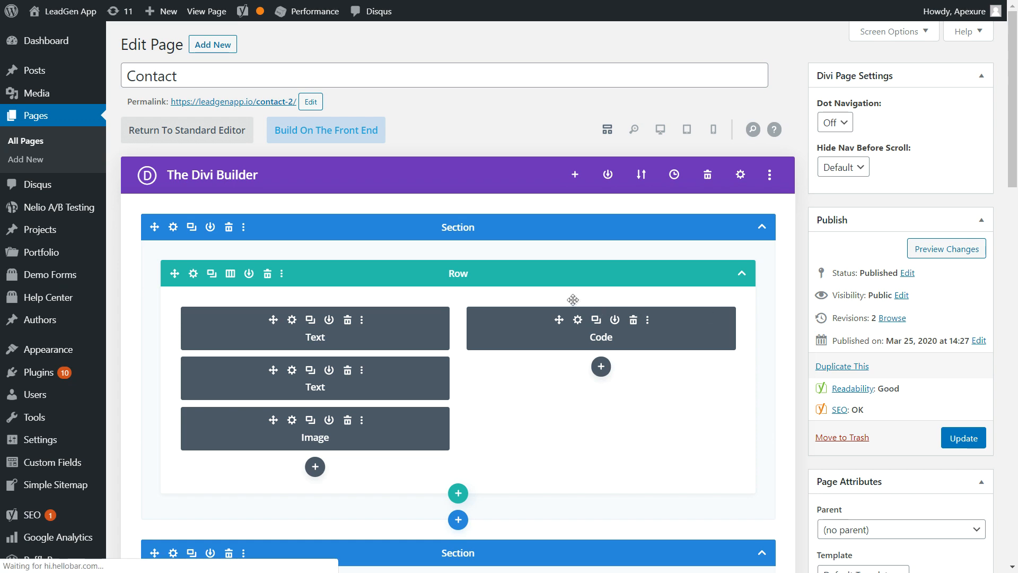
# Step: Open the Code module's settings in the Divi page and set the iframe height to 900px in the embed code
pyautogui.click(577, 320)
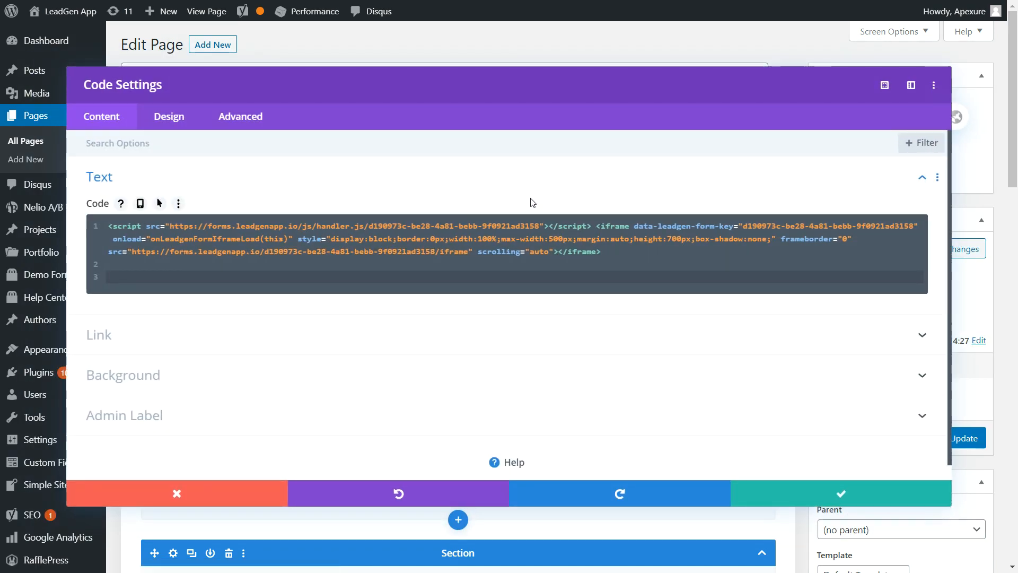
pyautogui.hotkey('ctrl', 'f')
pyautogui.write('height')
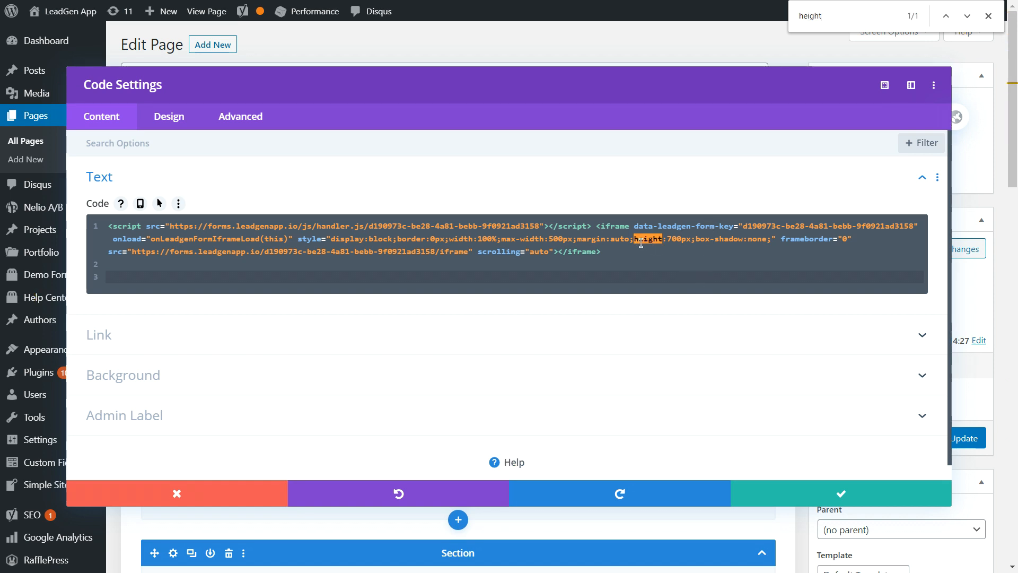
pyautogui.click(669, 238)
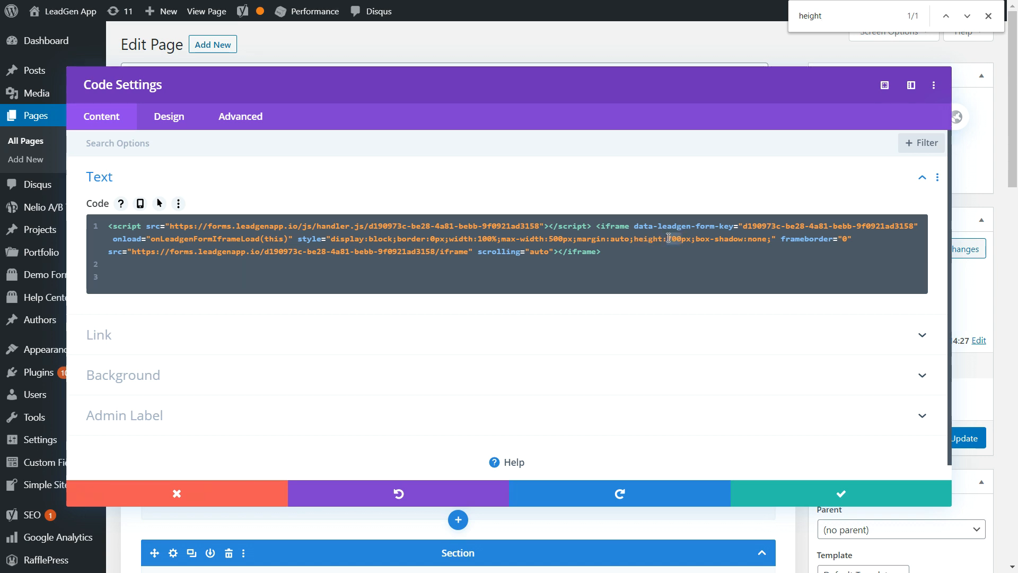
pyautogui.write('900')
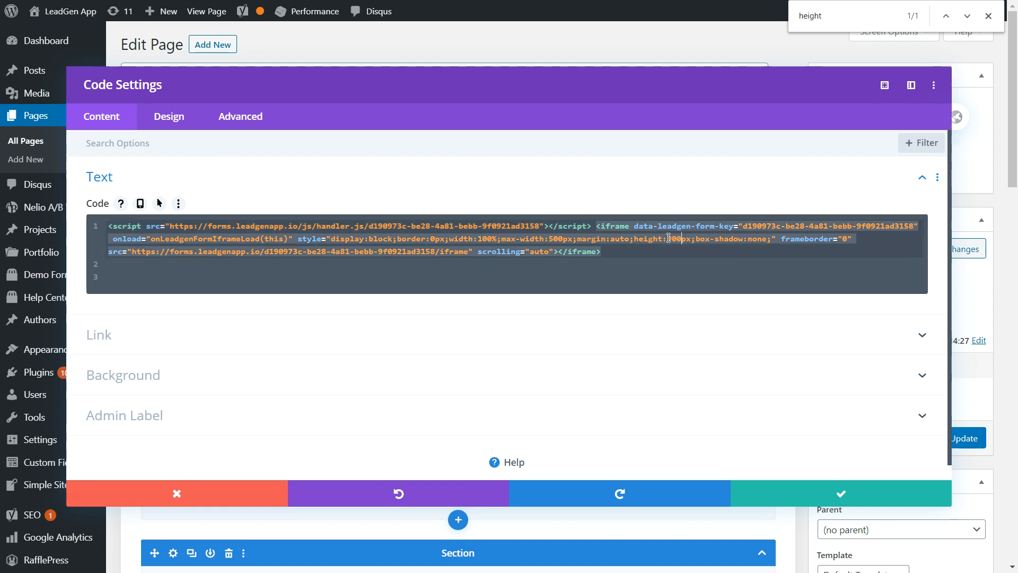
# Step: Find the width styles in the iframe code and set the max-width to 600px
pyautogui.hotkey('ctrl', 'f')
pyautogui.write('width')
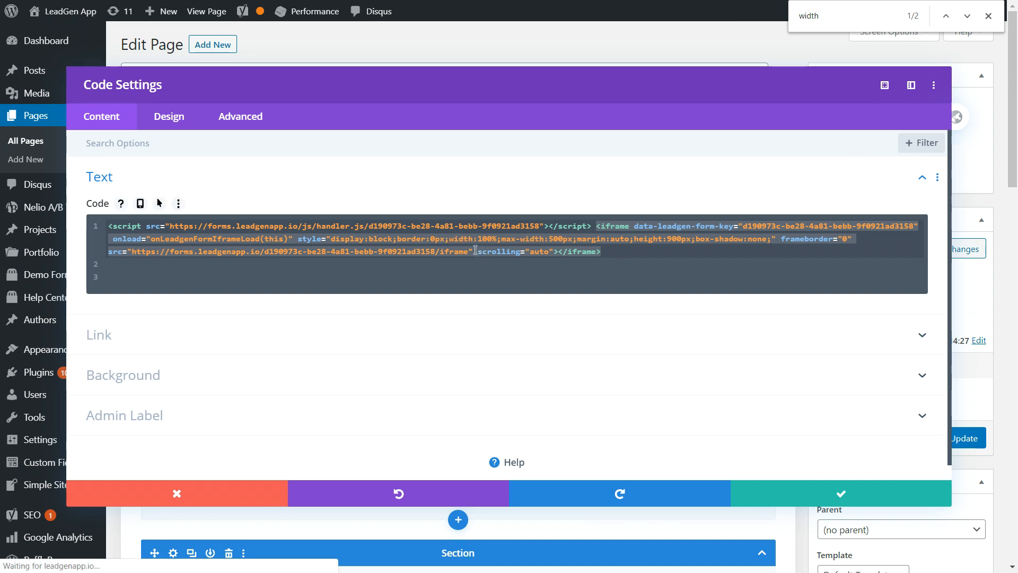
pyautogui.moveTo(451, 239); pyautogui.dragTo(492, 238)
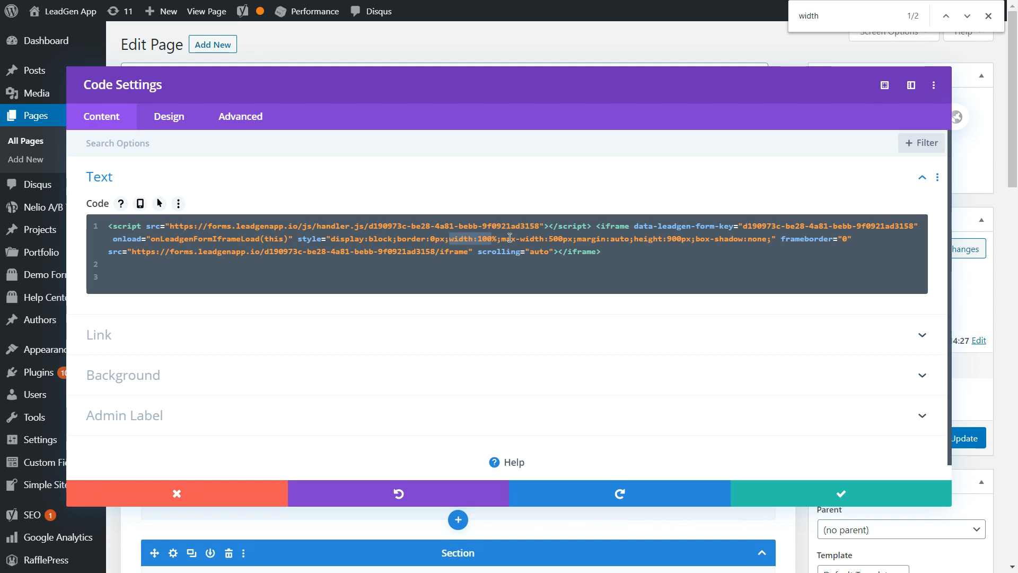
pyautogui.click(555, 240)
pyautogui.press('BackSpace')
pyautogui.write('6')
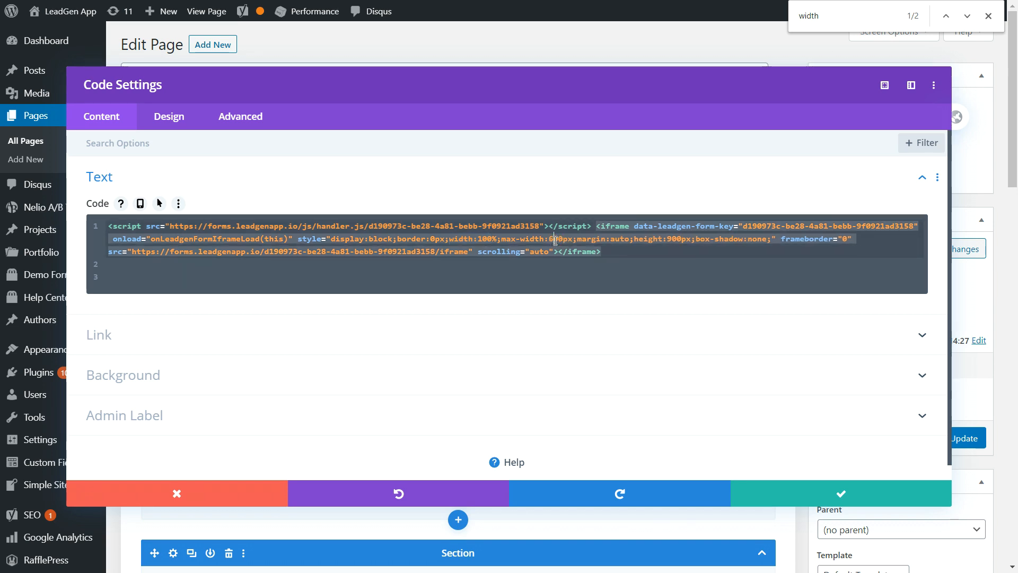